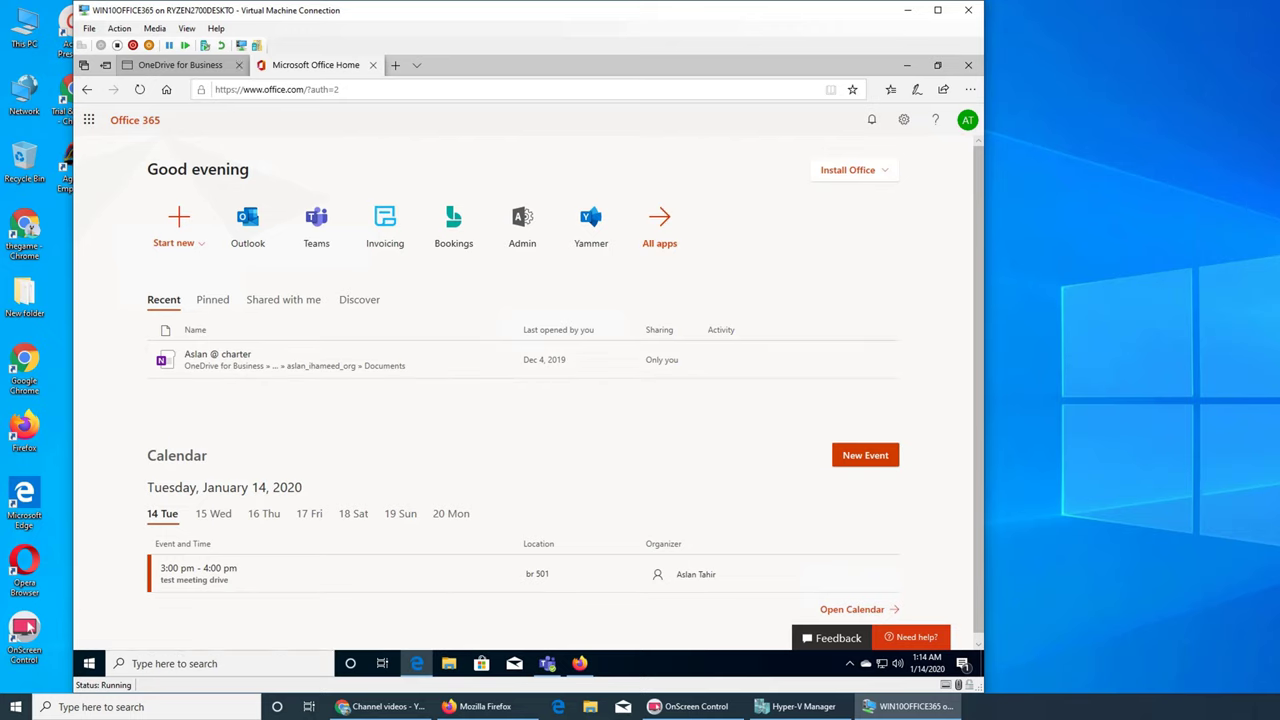
- Cycle through the Office 365 tabs, then show the 'Set the default storage space for OneDrive users' article in Firefox
key(ctrl+shift+Tab)
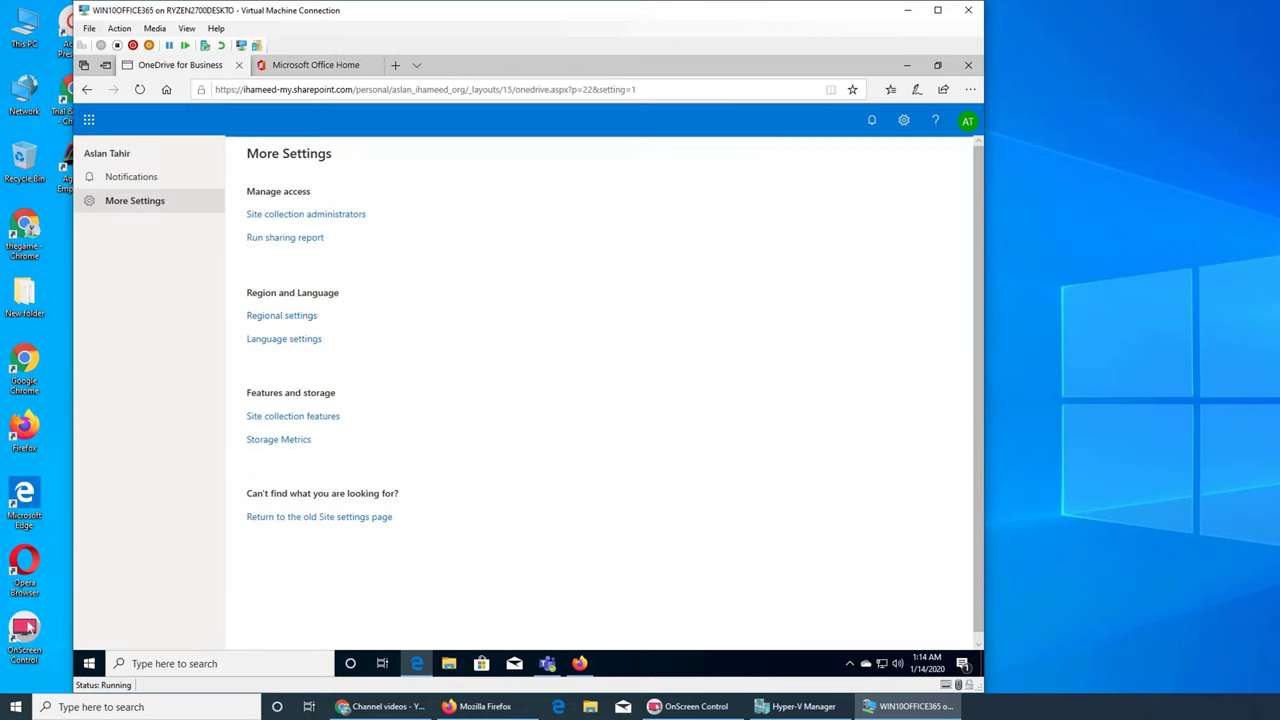
key(ctrl+Tab)
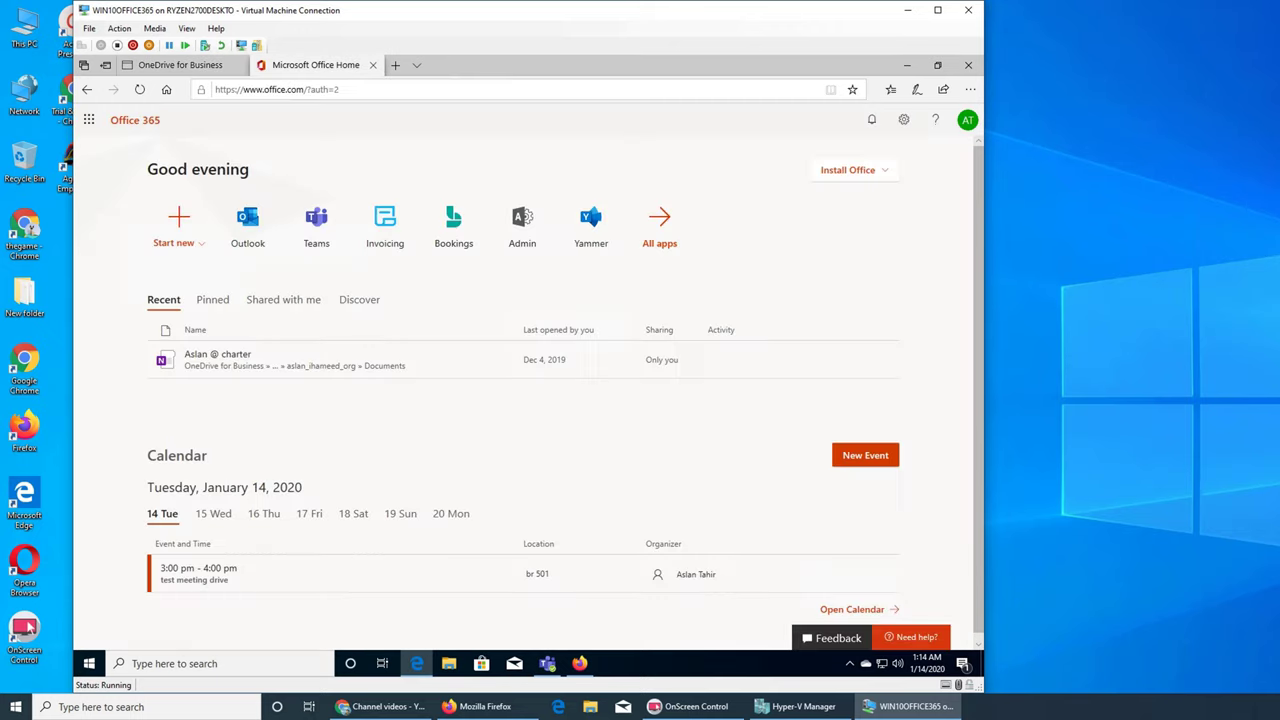
click(580, 663)
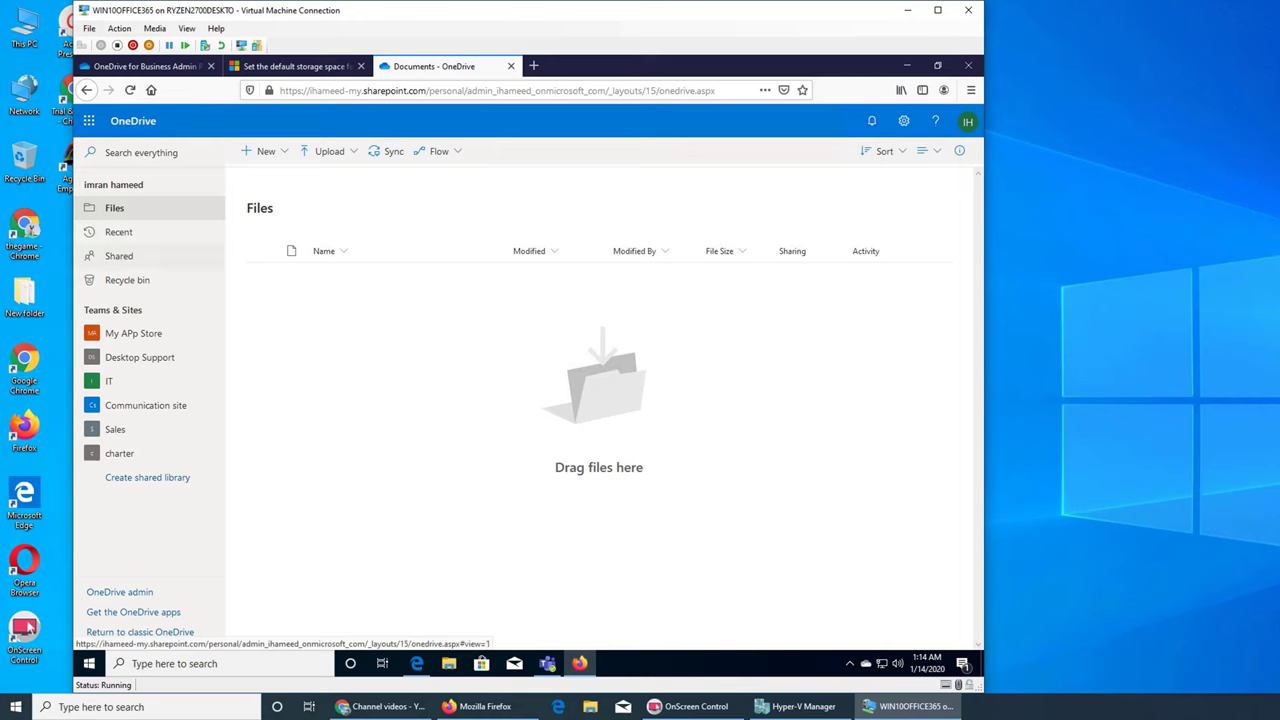
key(ctrl+shift+Tab)
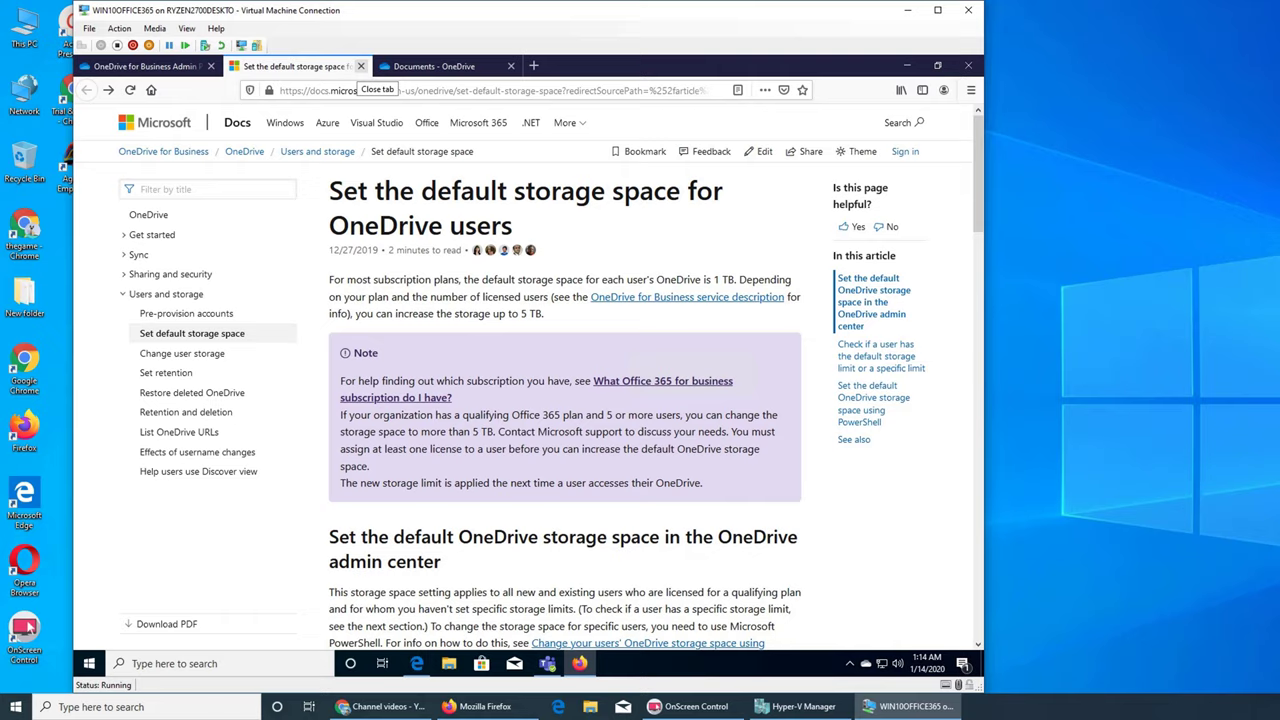
- Close the docs article and view the OneDrive admin Storage page: 1024 GB default, 30-day retention
click(361, 66)
click(150, 66)
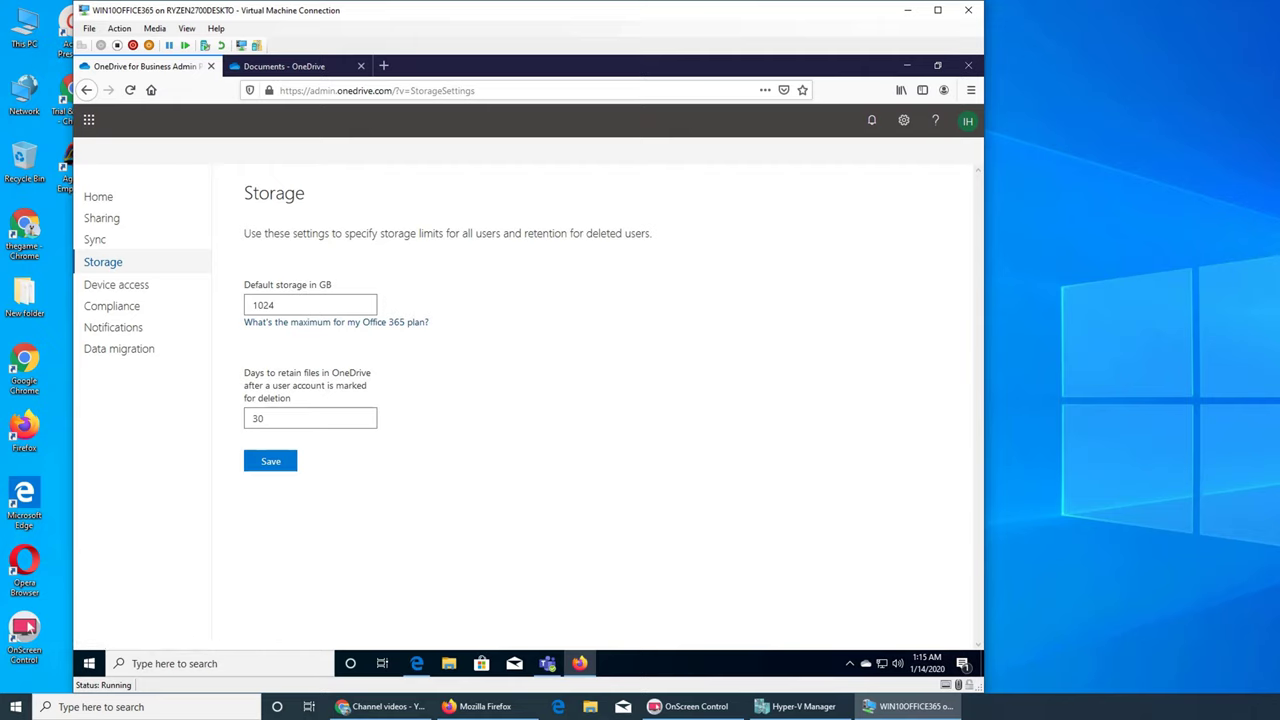
- Follow the 'What's the maximum for my Office 365 plan?' help link to the default storage article
click(336, 322)
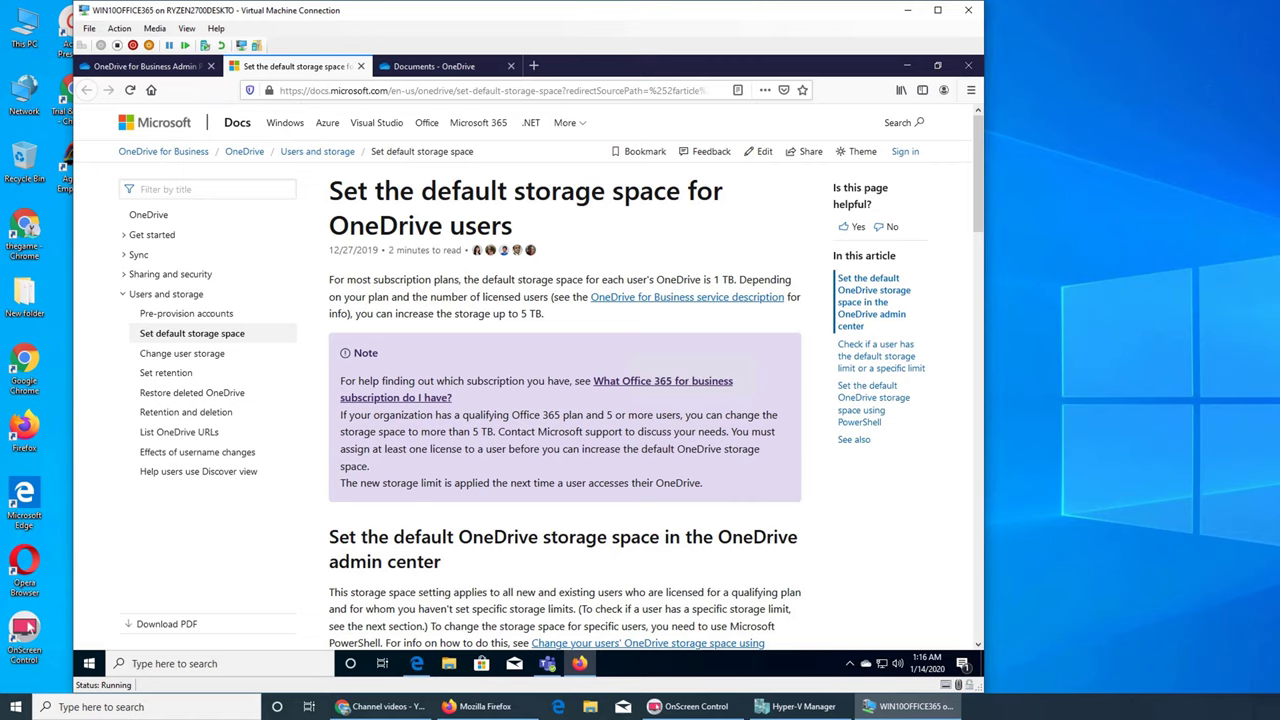
click(145, 66)
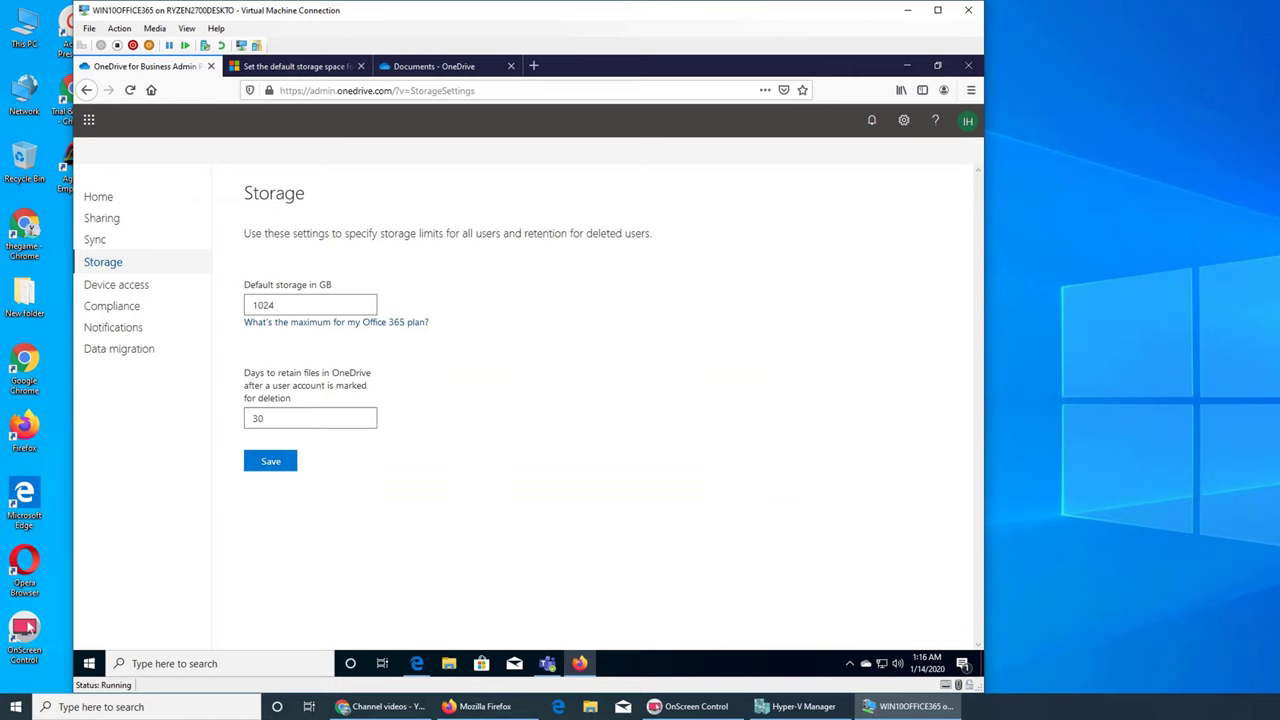
key(ctrl+a)
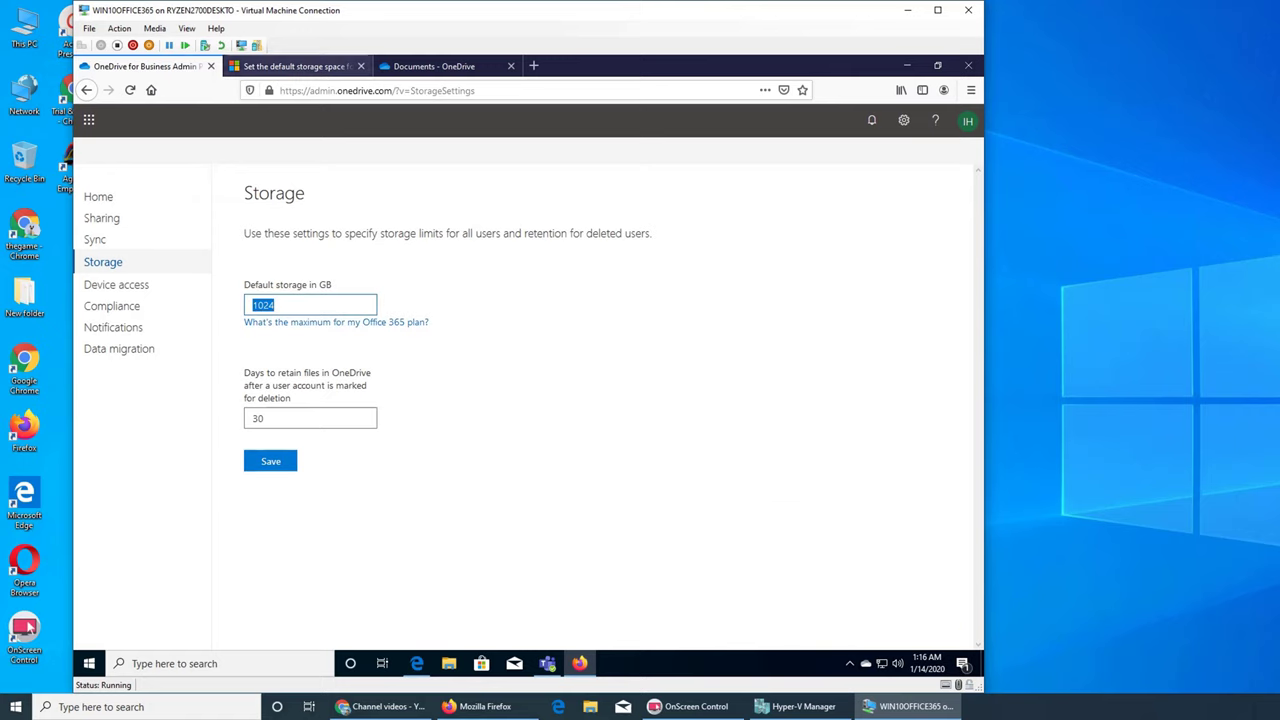
key(ctrl+Tab)
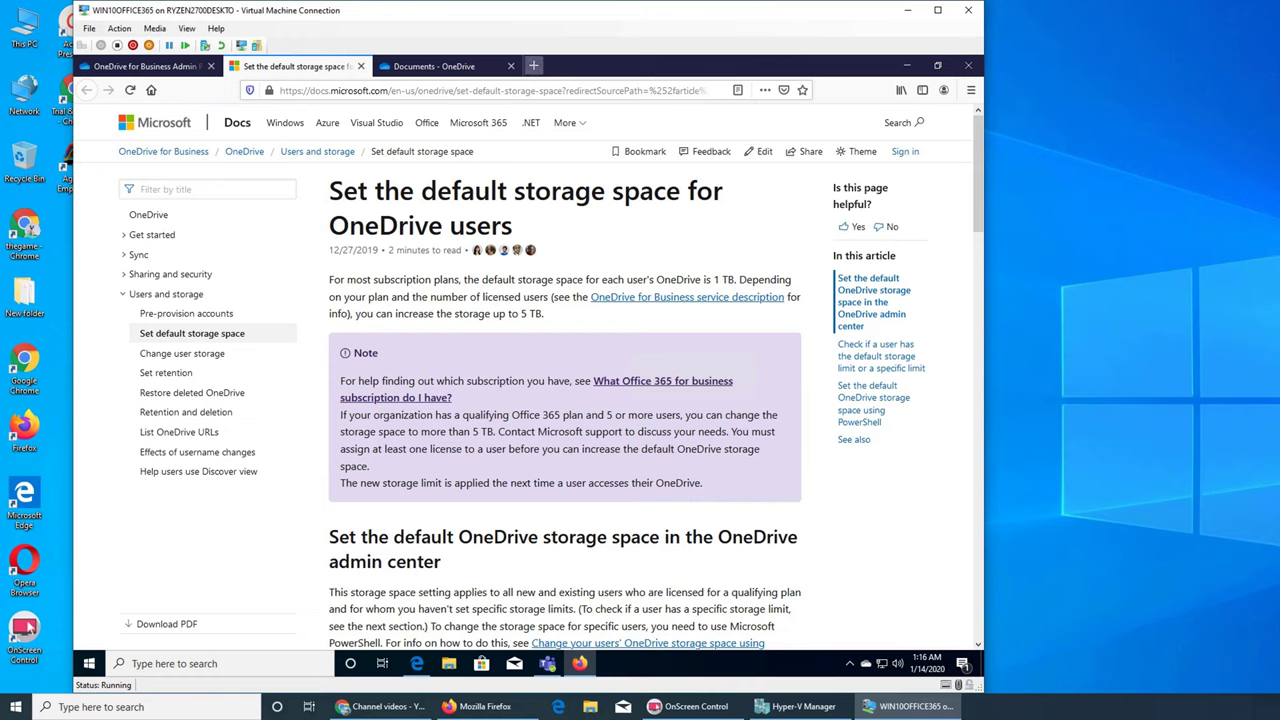
key(ctrl+Tab)
key(ctrl+shift+Tab)
scroll(565, 380, down, 4)
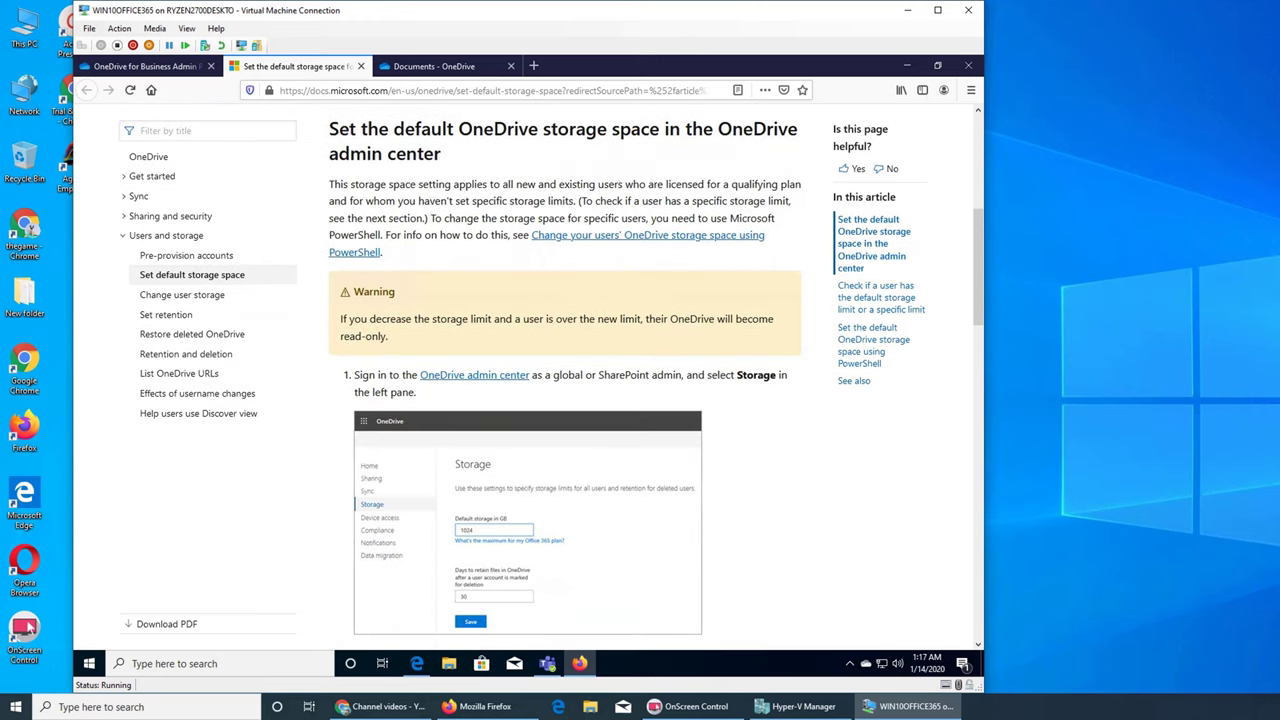
scroll(565, 380, down, 4)
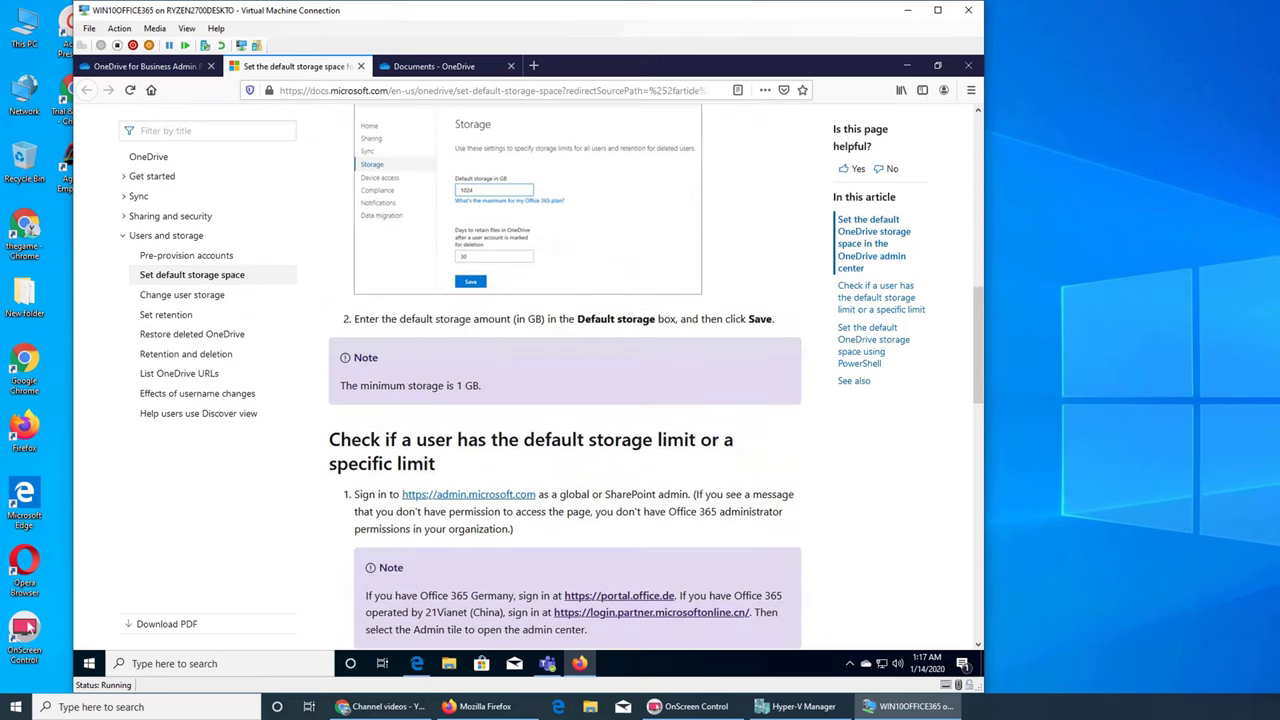
scroll(565, 380, up, 8)
scroll(651, 408, down, 8)
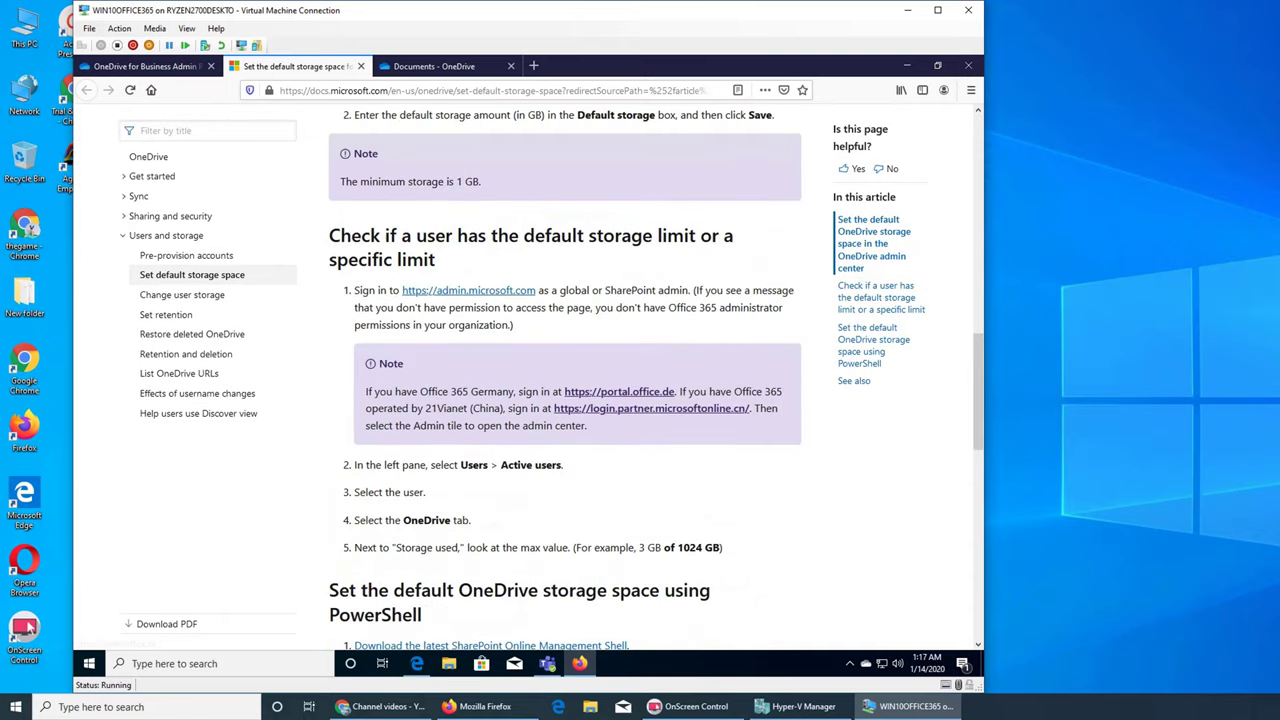
scroll(651, 408, down, 3)
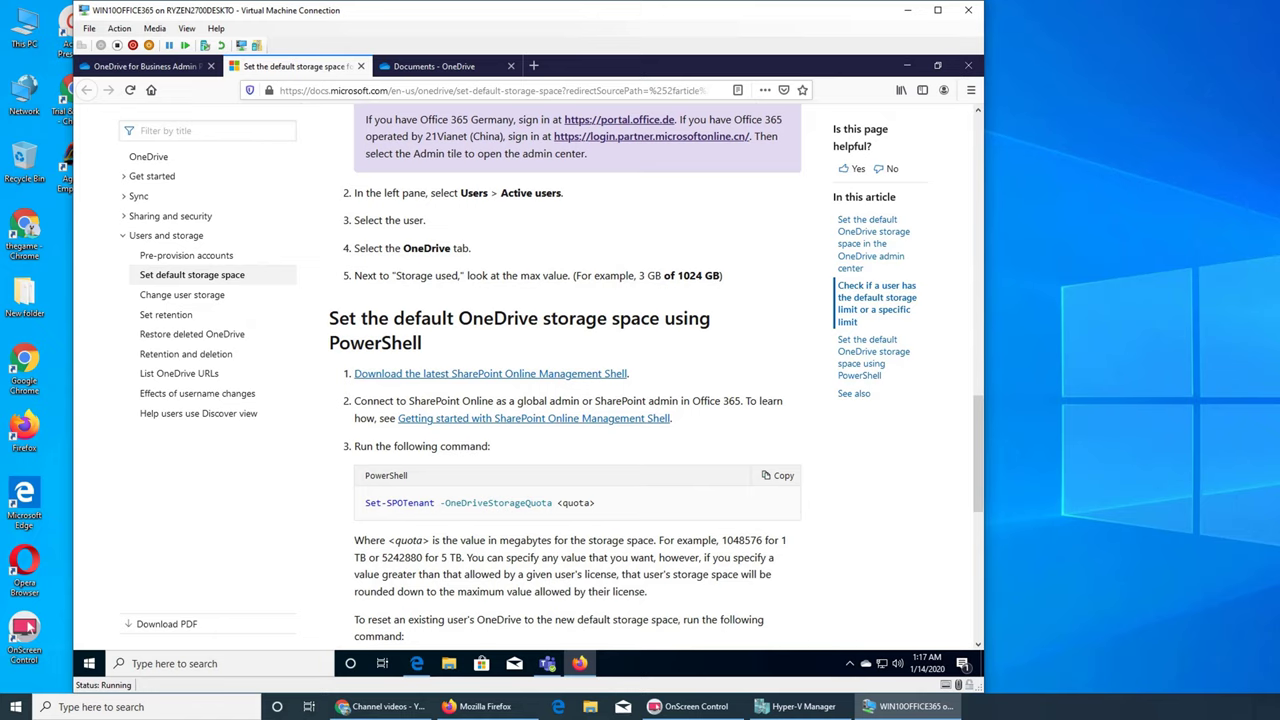
scroll(565, 376, down, 5)
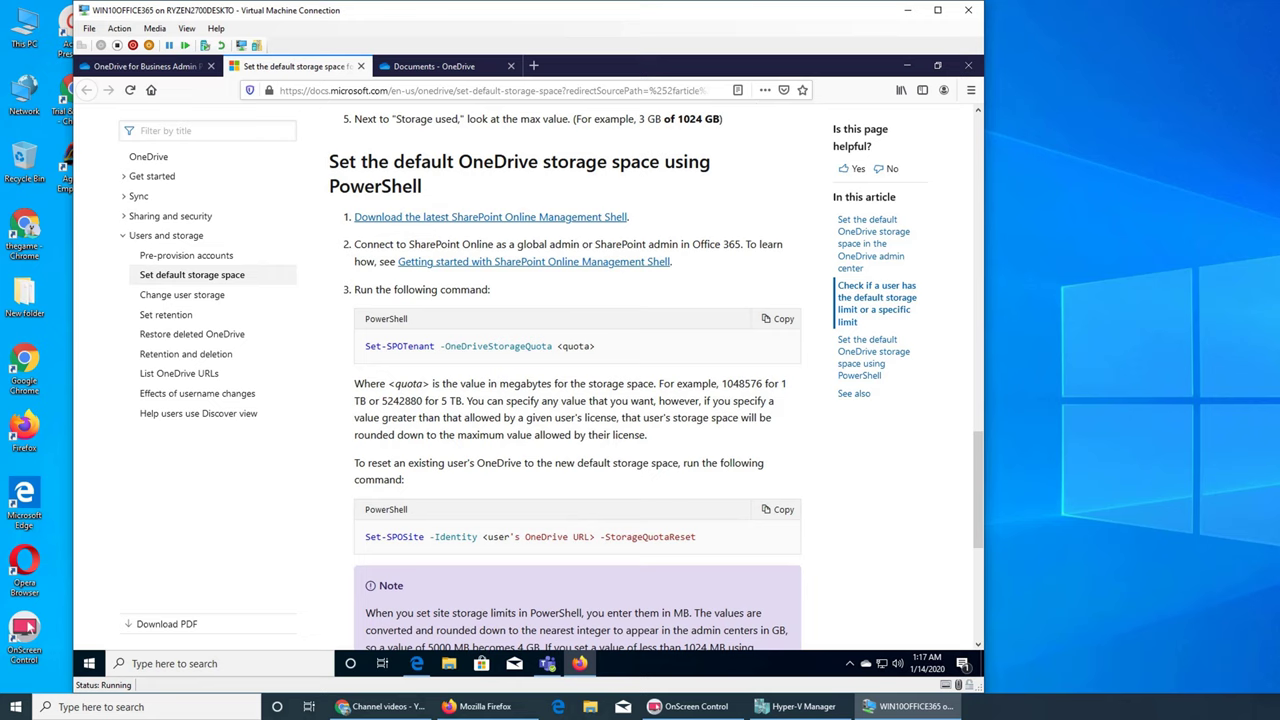
scroll(565, 380, up, 4)
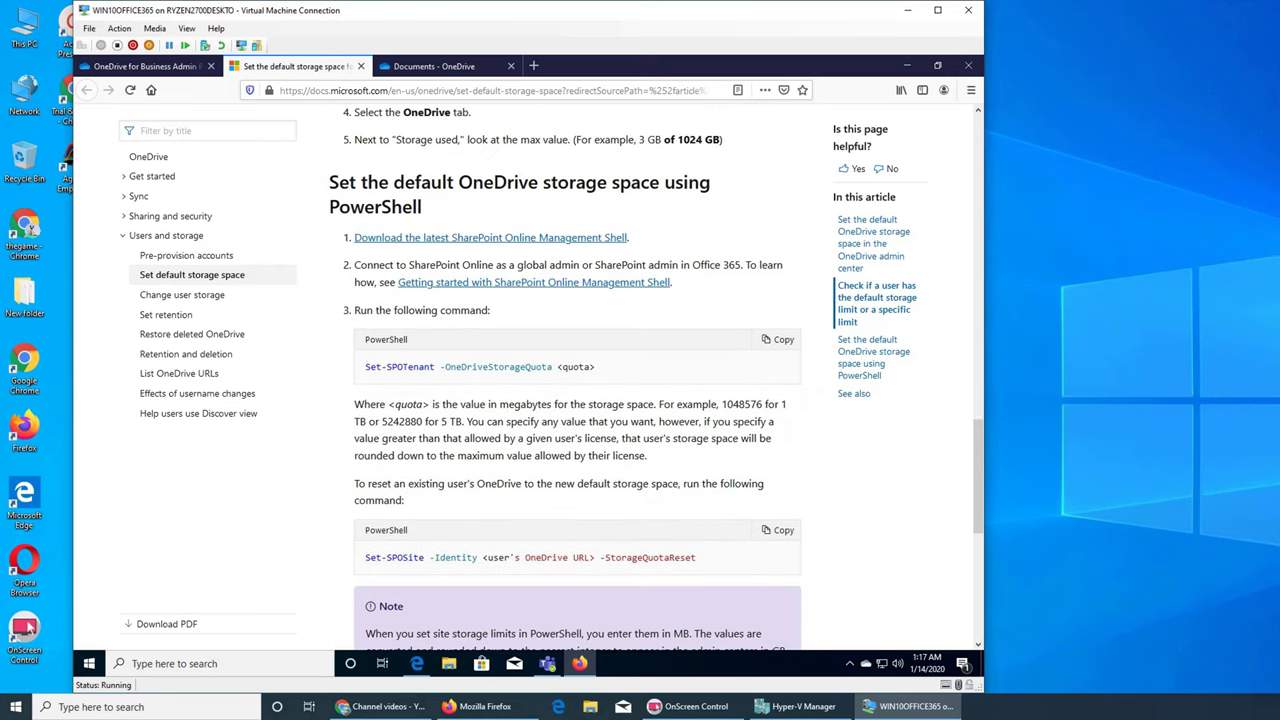
scroll(565, 380, down, 5)
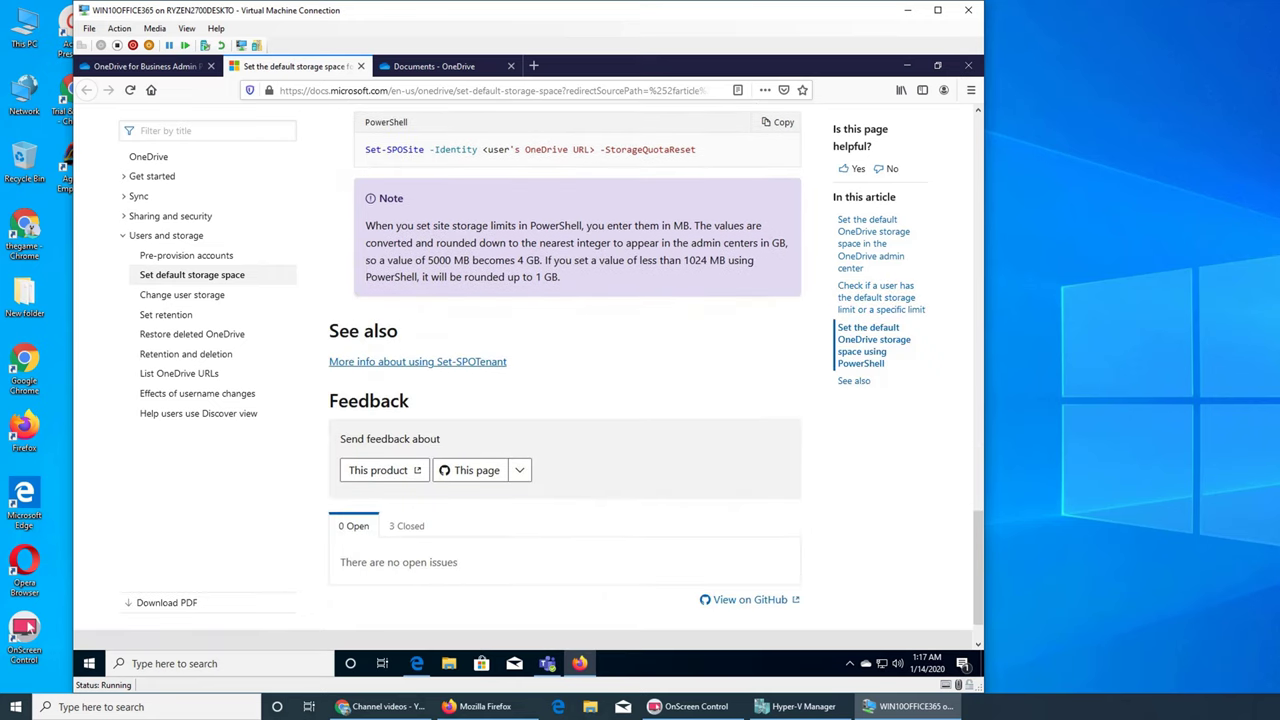
scroll(565, 380, up, 15)
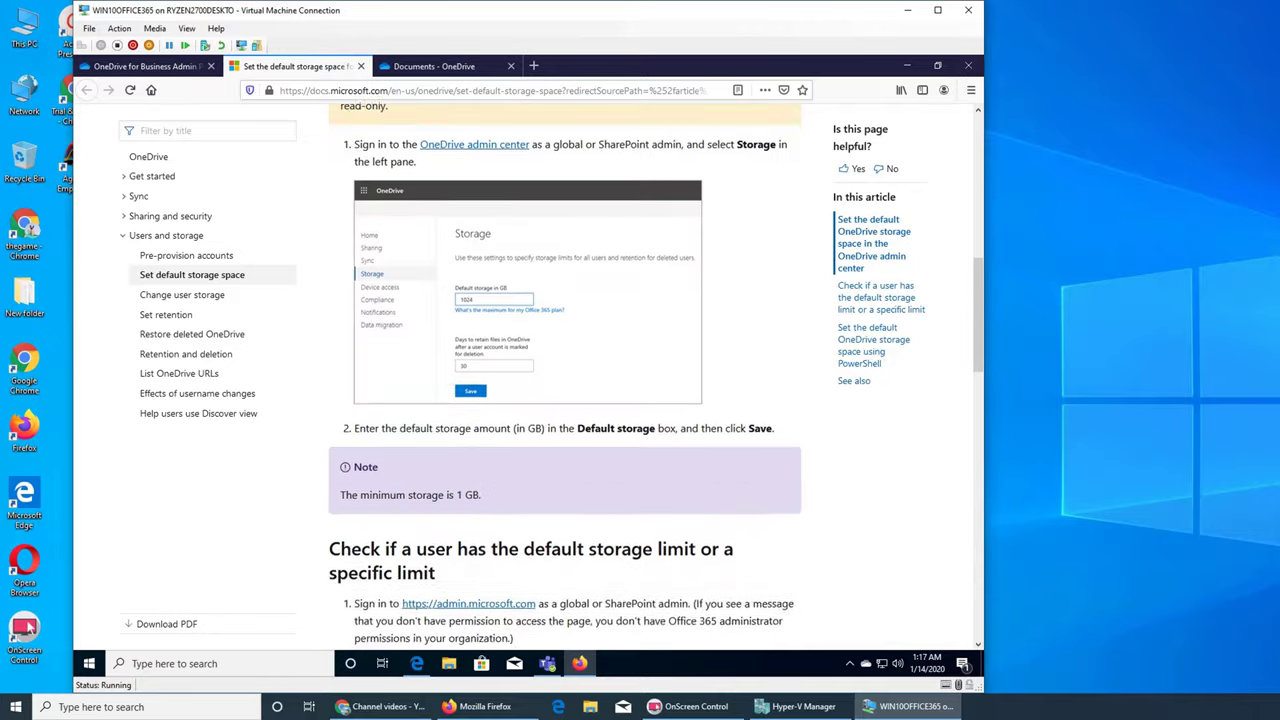
- Change the default storage per user from 1024 to 512 GB, save, and highlight the saved value
key(ctrl+shift+Tab)
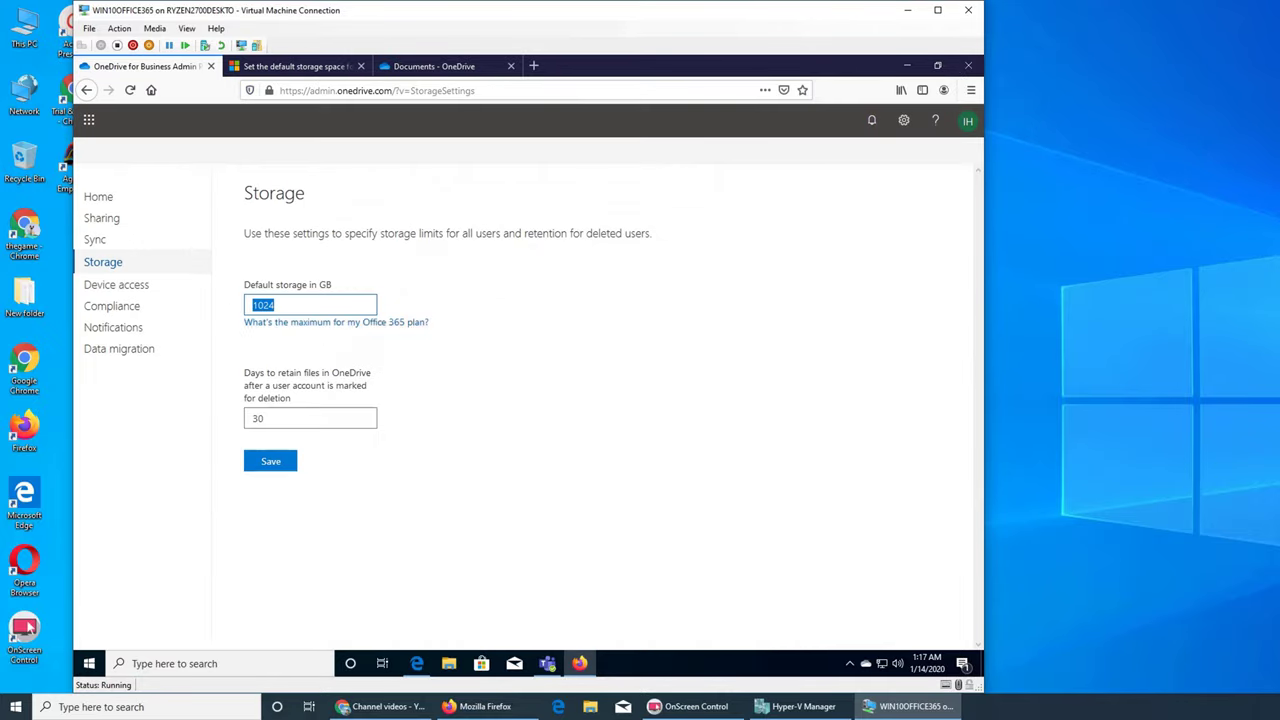
text(1024)
key(BackSpace)
key(BackSpace)
key(BackSpace)
key(BackSpace)
text(512)
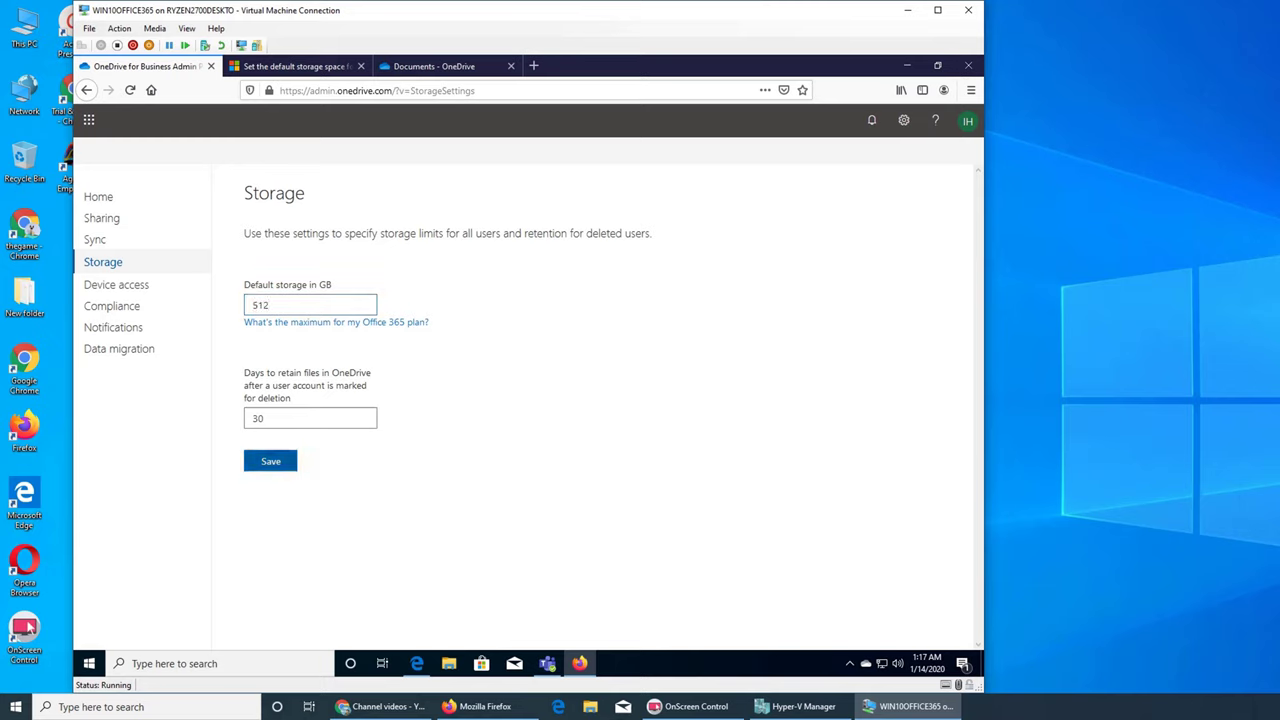
click(270, 461)
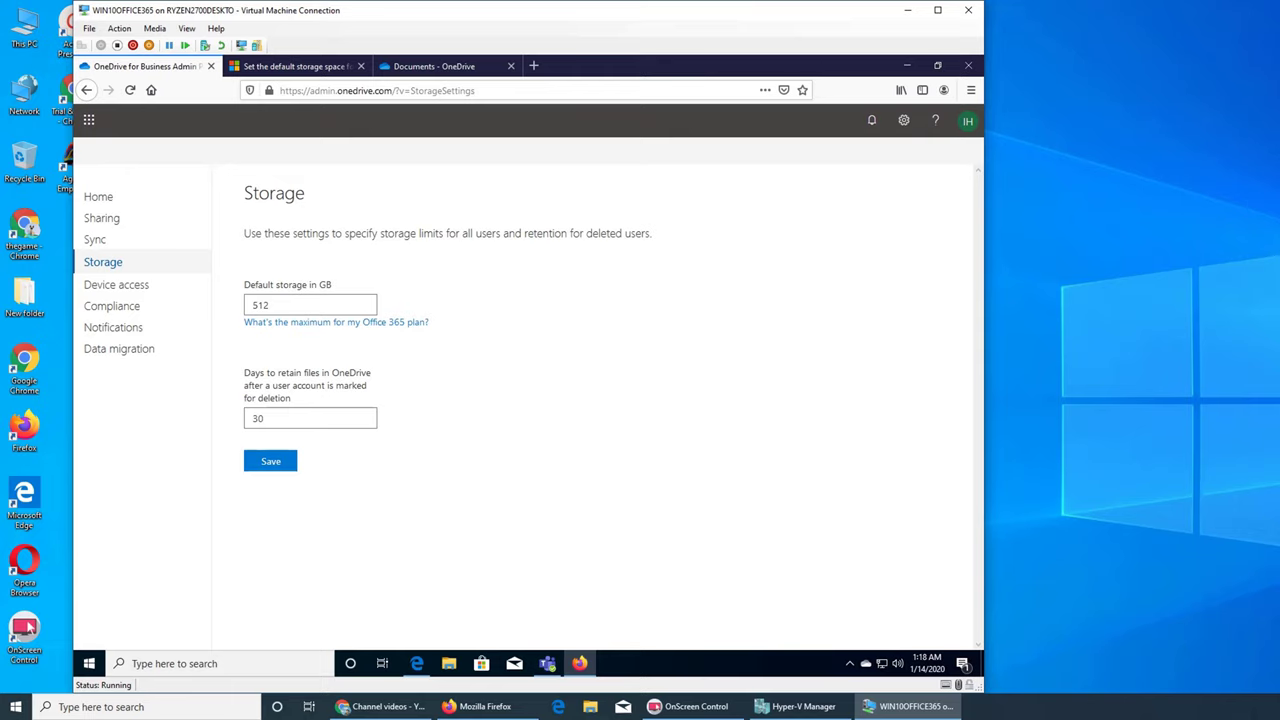
double_click(260, 305)
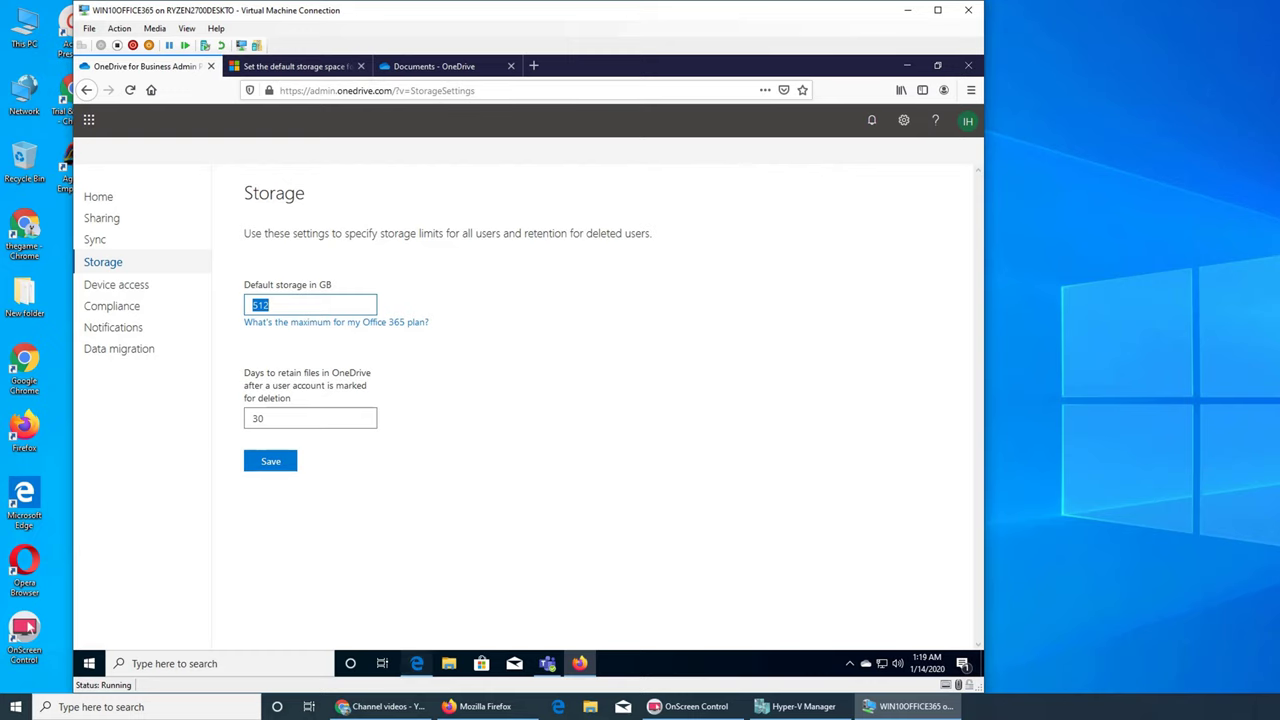
- Go to OneDrive in Edge and sign in with the account e-mail to reach My Files
click(416, 663)
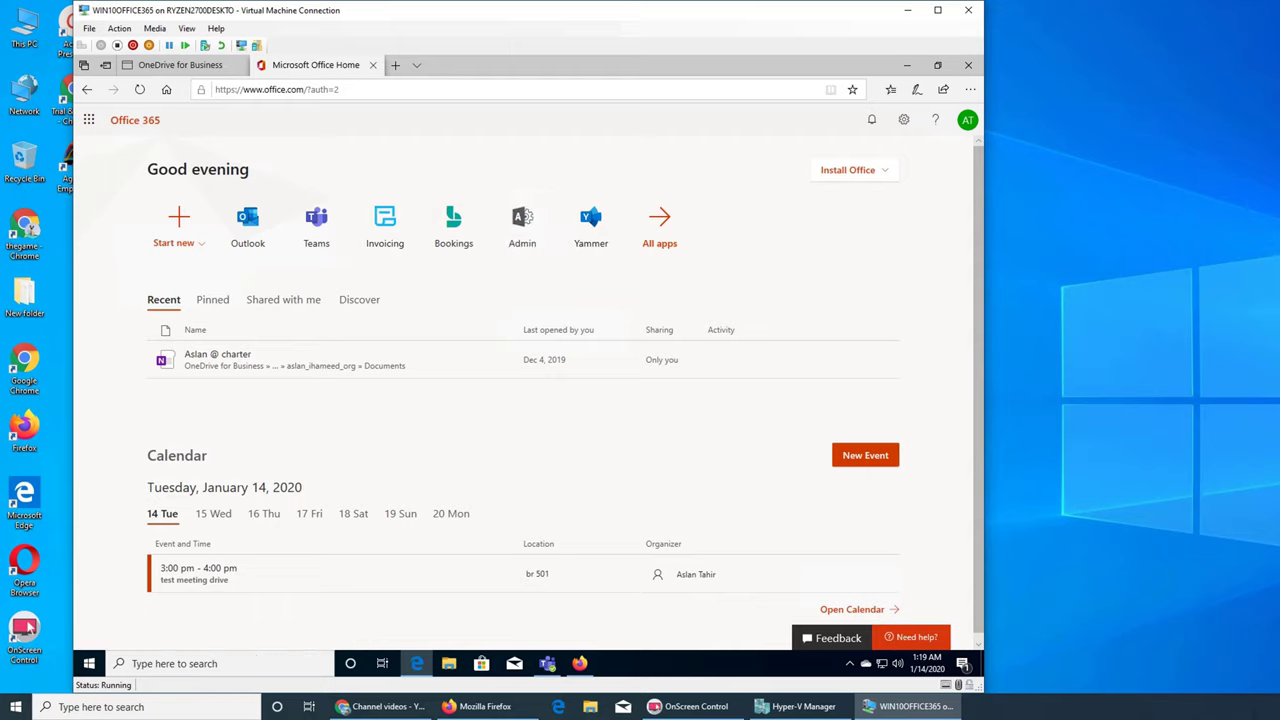
click(304, 89)
key(Escape)
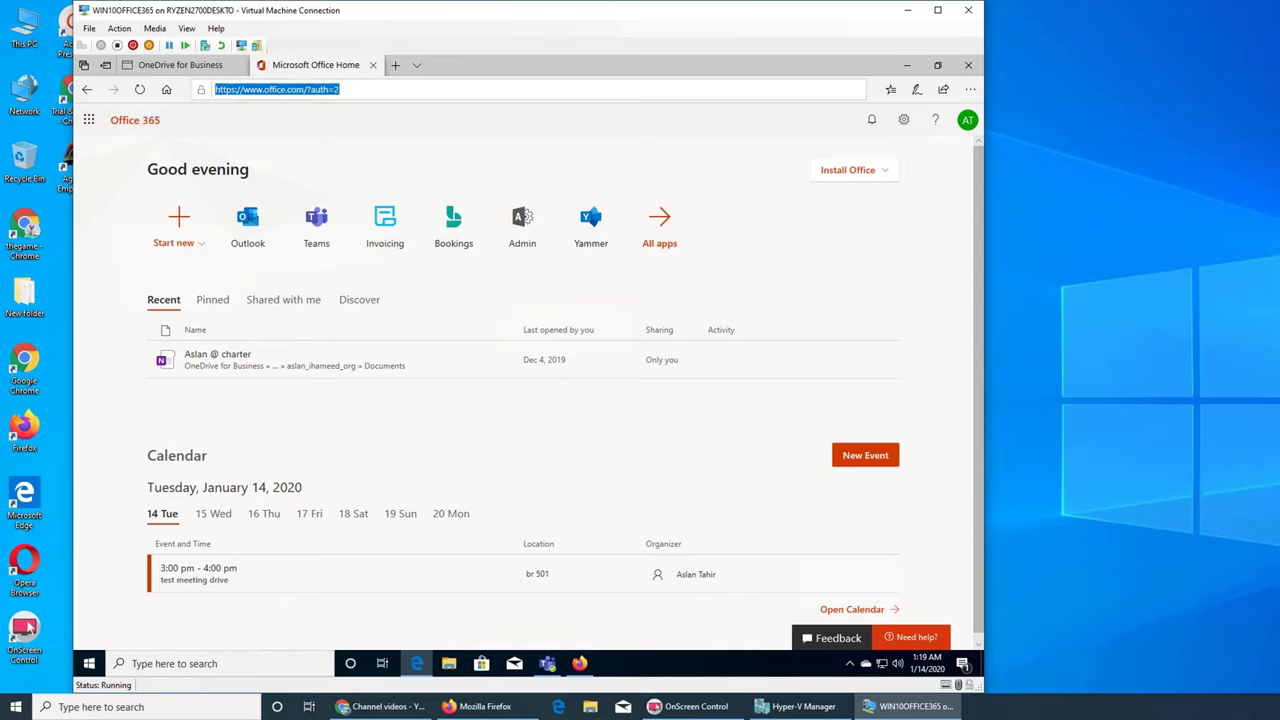
text(one)
key(Return)
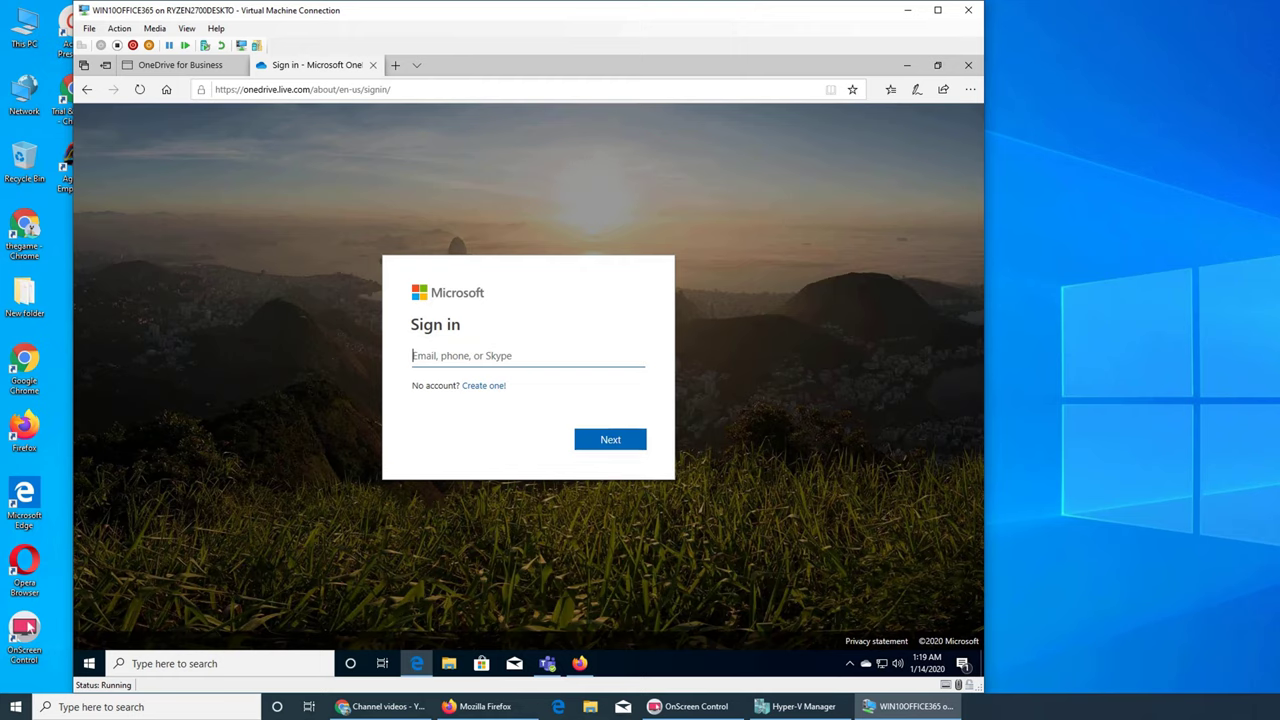
key(Return)
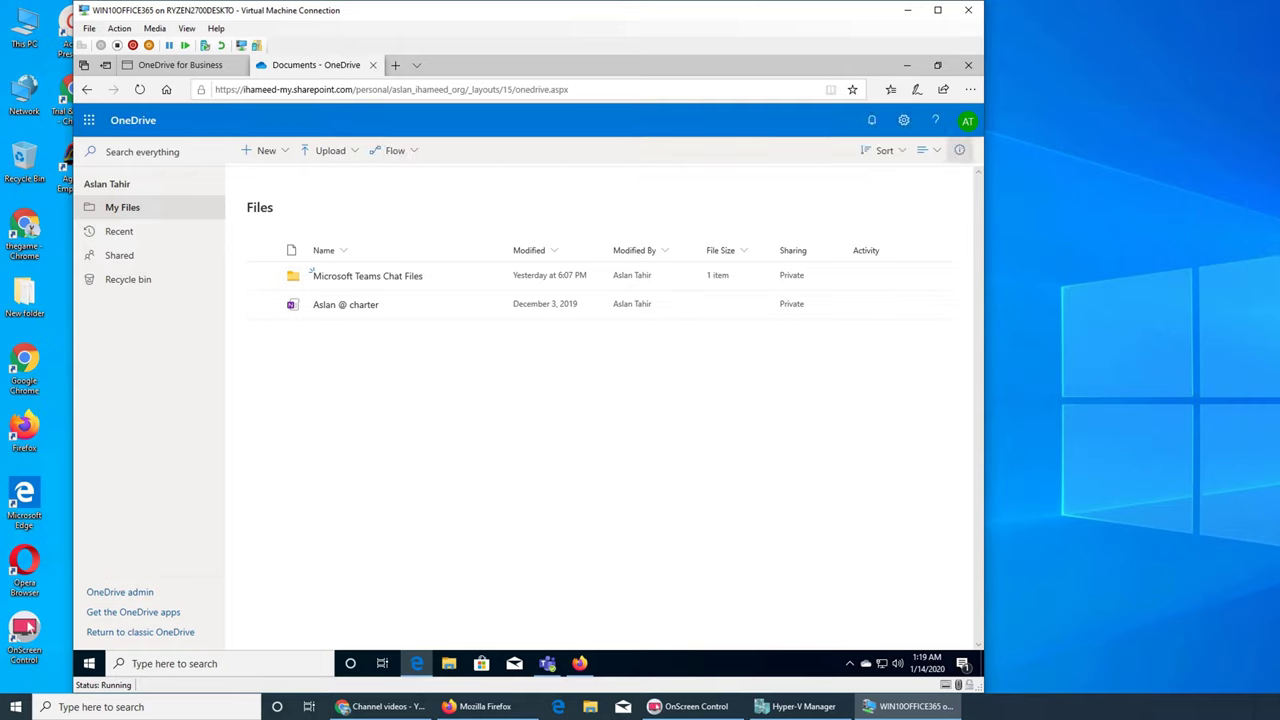
- Open and close the files details pane, then bring up OneDrive's Settings panel
click(959, 150)
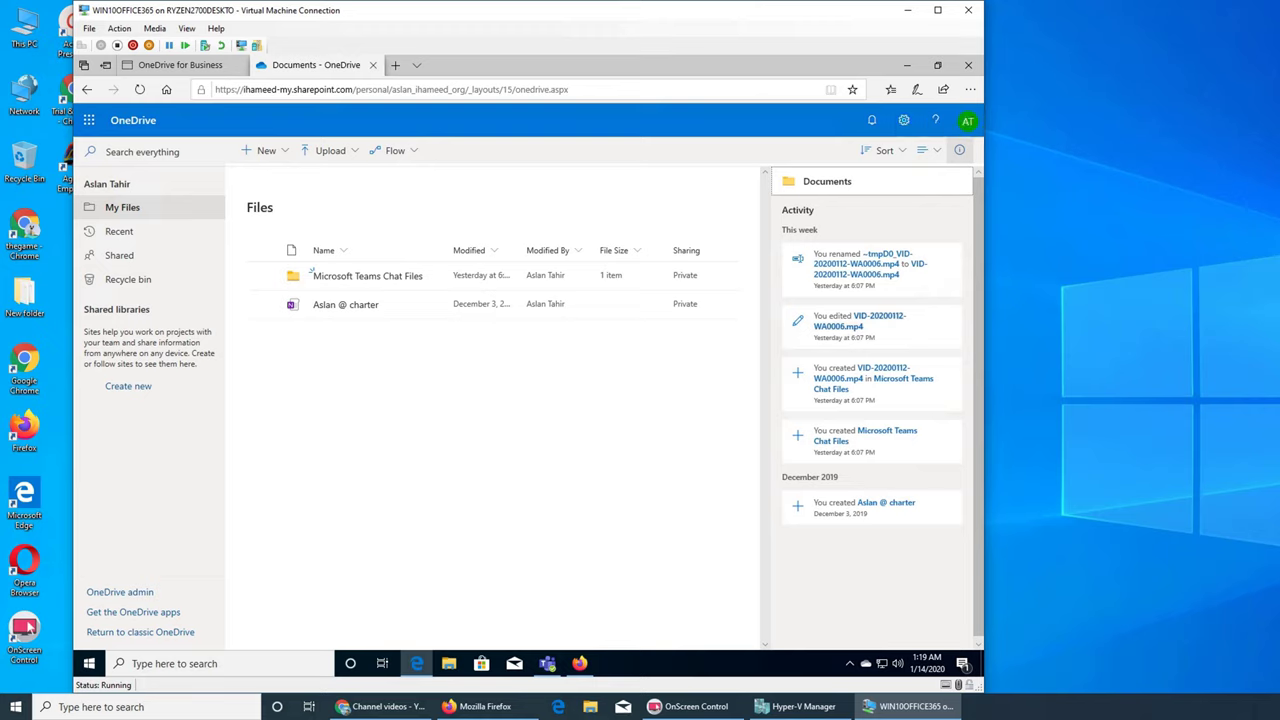
click(959, 150)
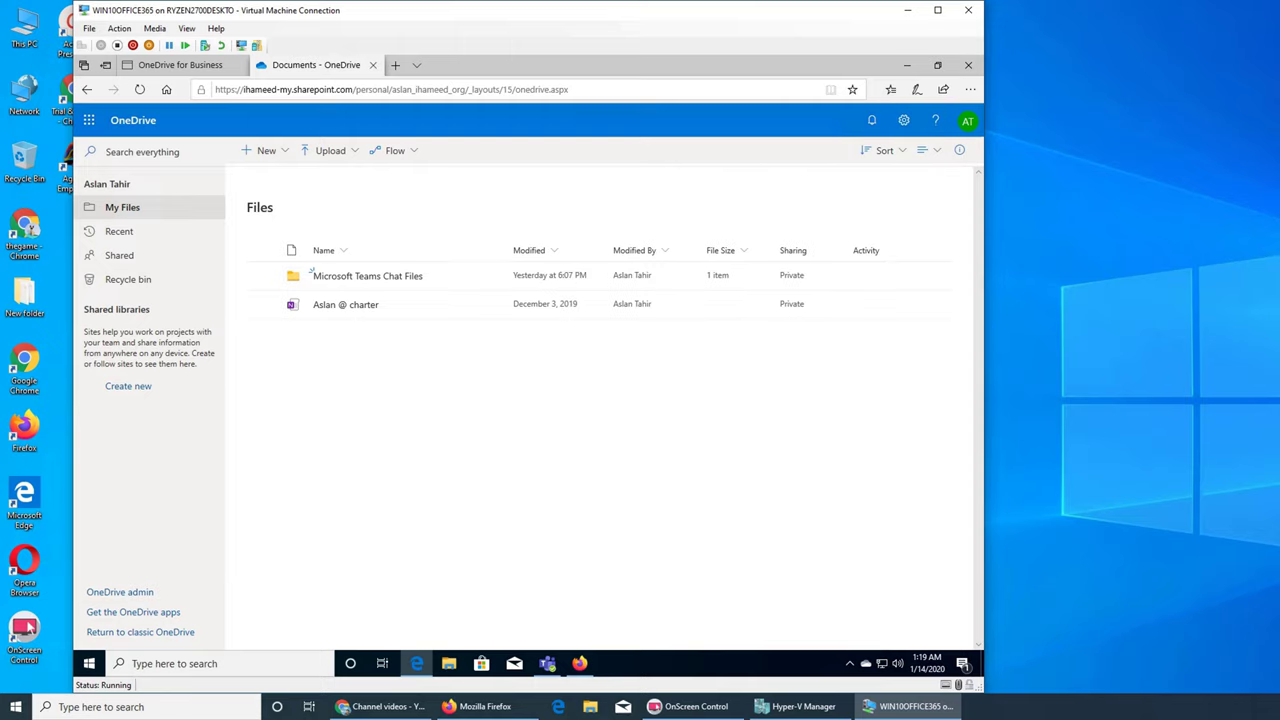
click(903, 120)
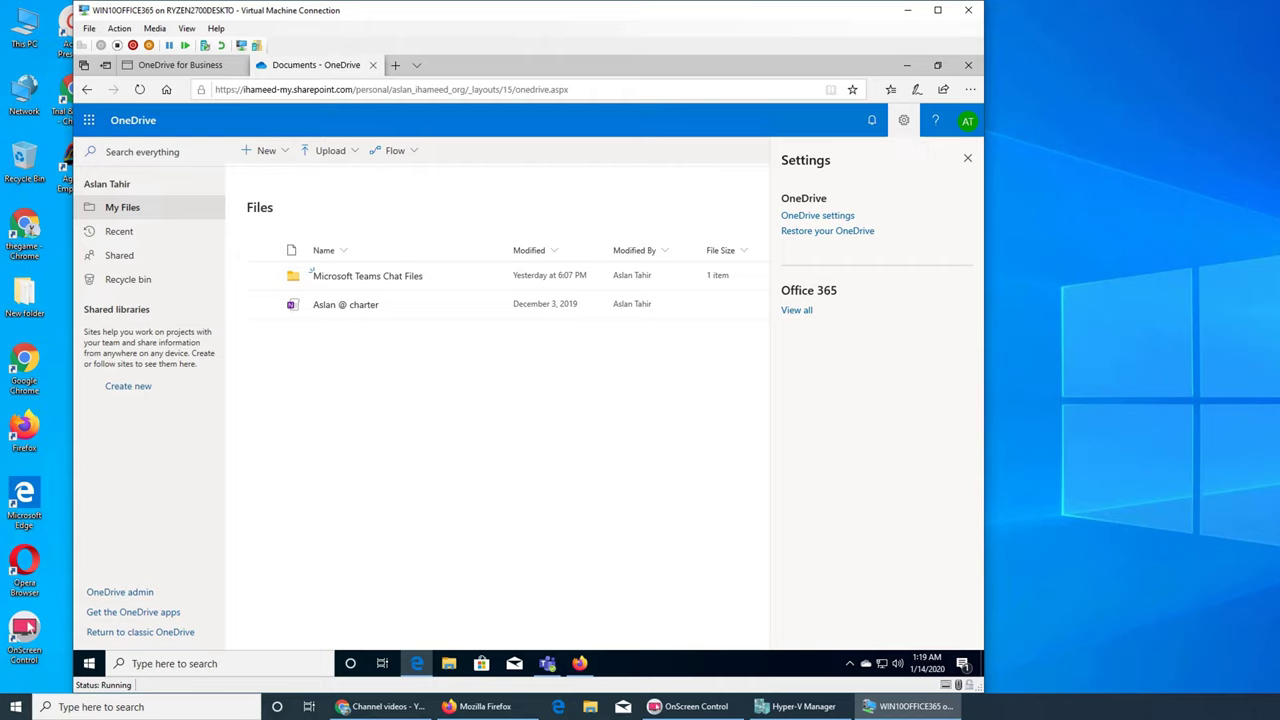
- Open Storage Metrics via OneDrive settings and More Settings, showing 1023.99 GB free of 1024.00 GB
click(818, 216)
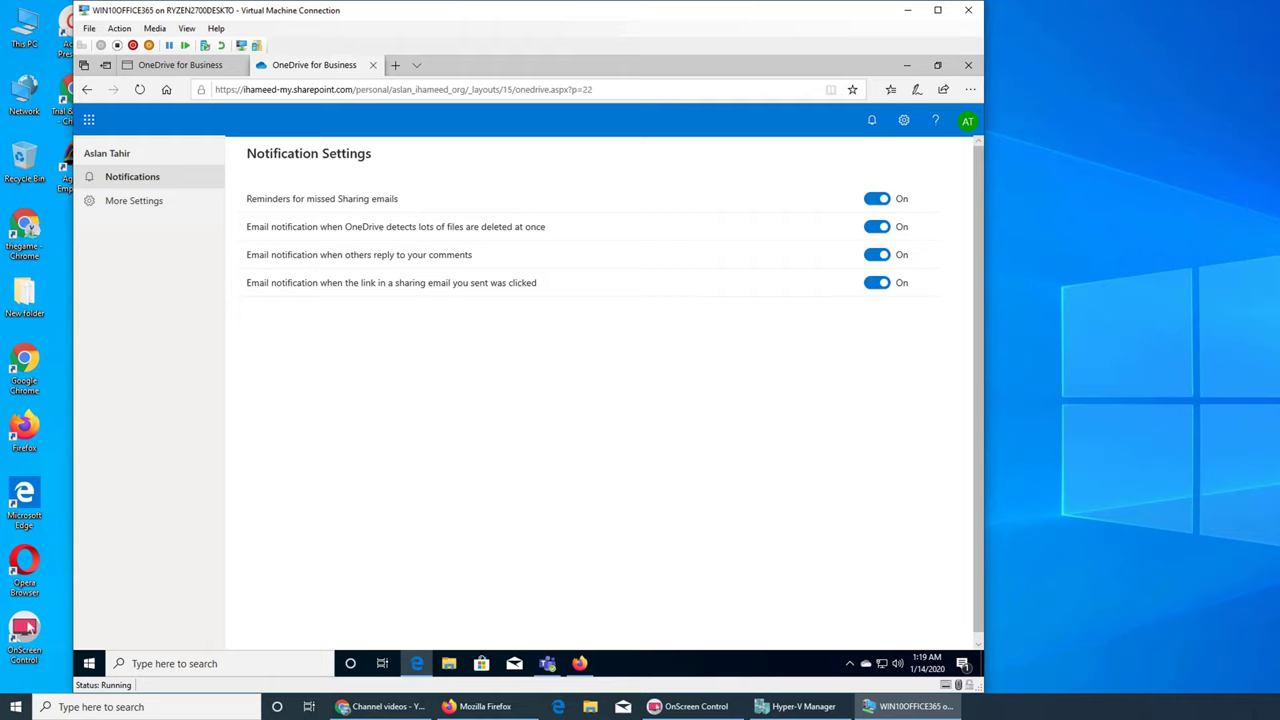
click(133, 200)
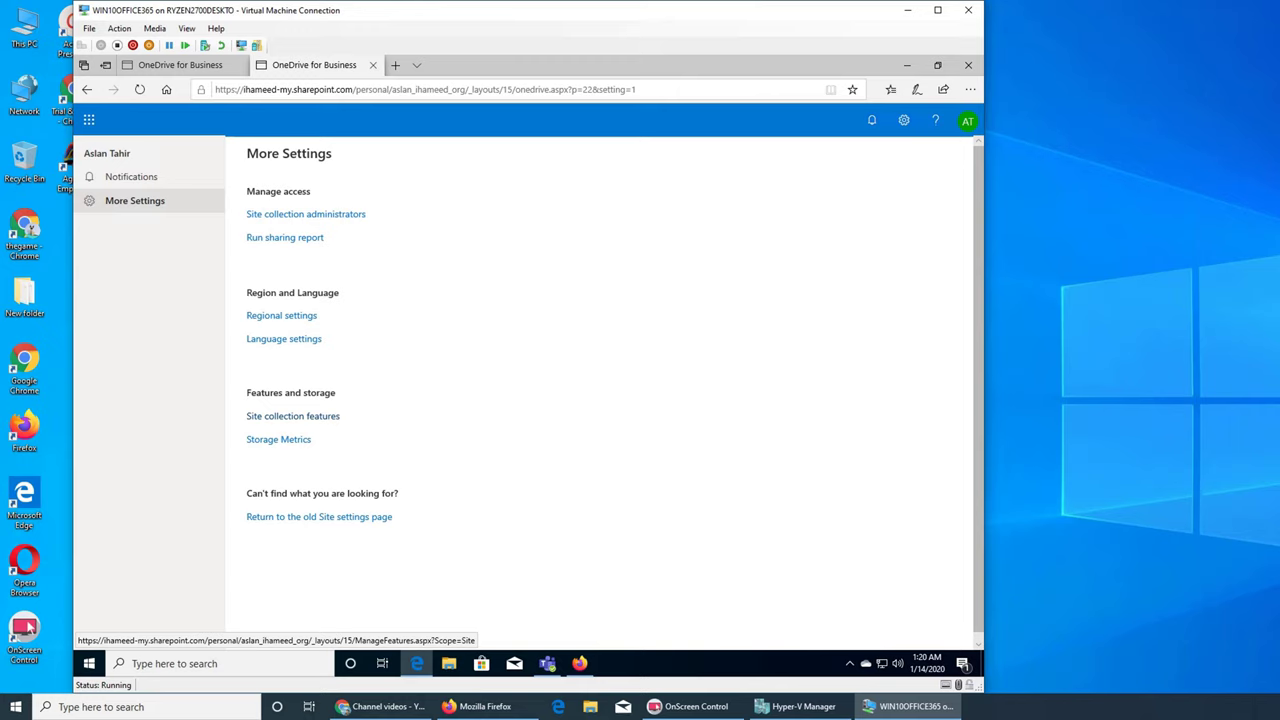
click(278, 439)
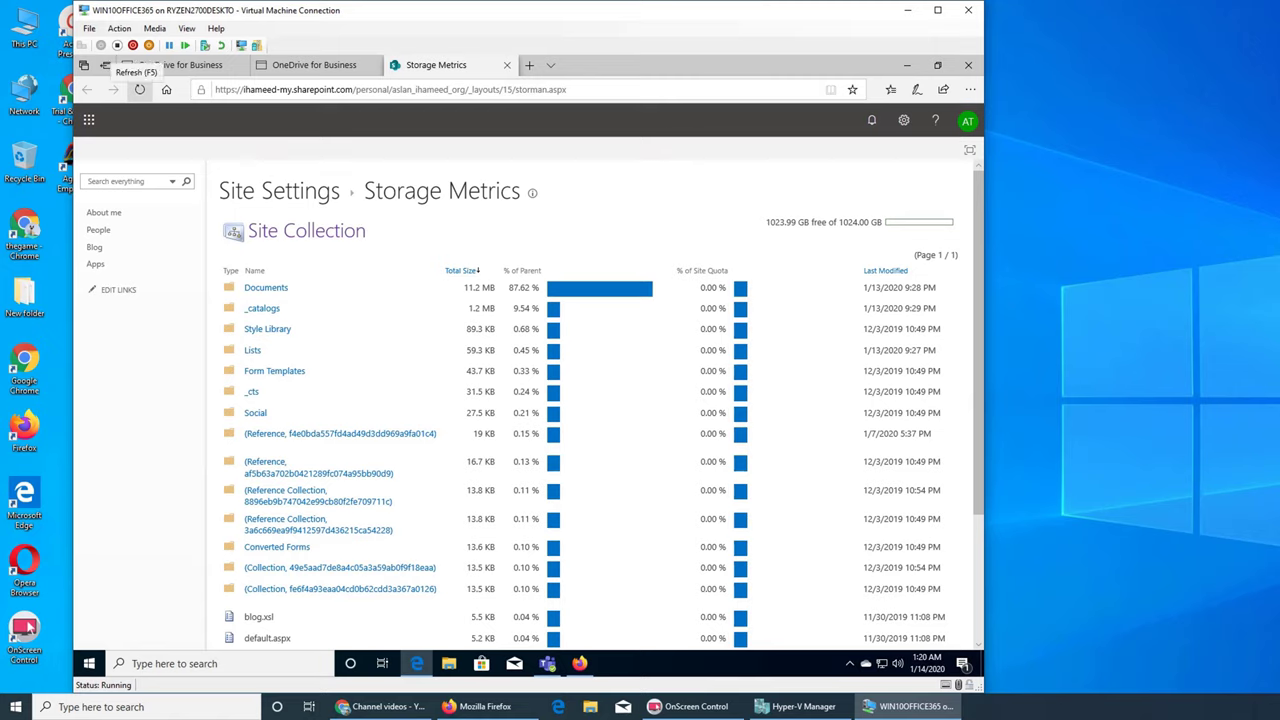
click(139, 89)
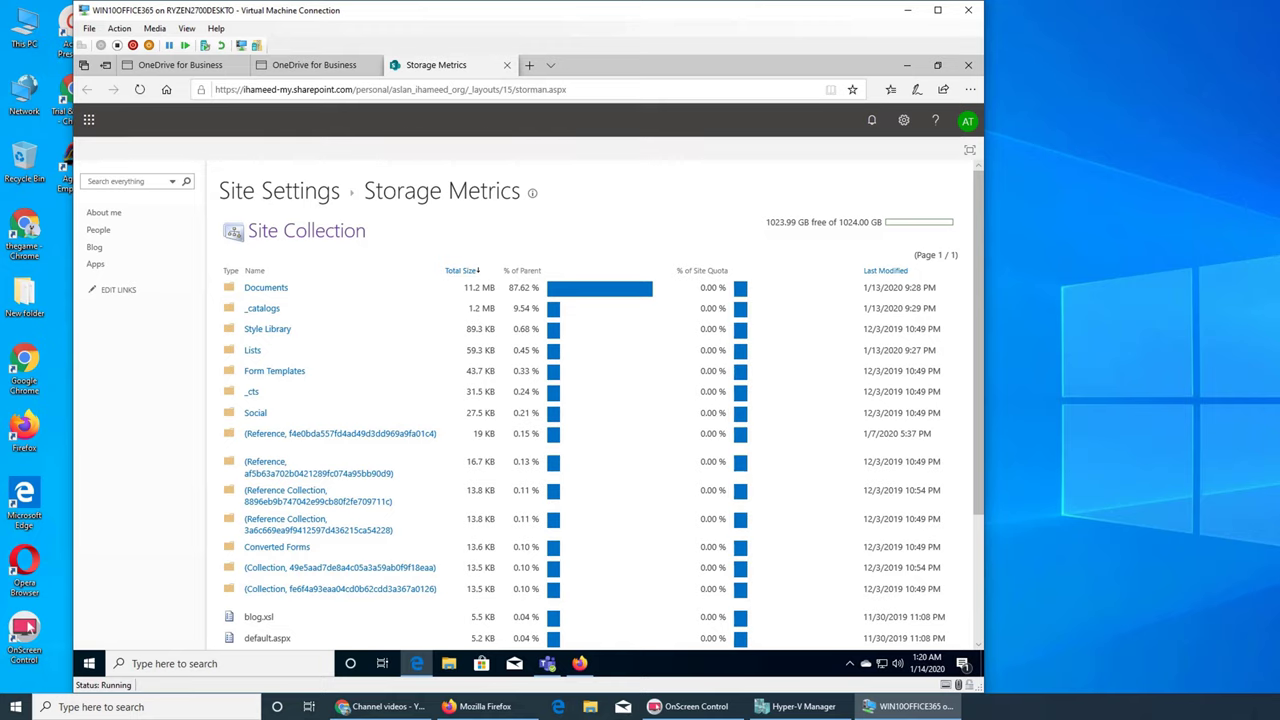
key(ctrl+w)
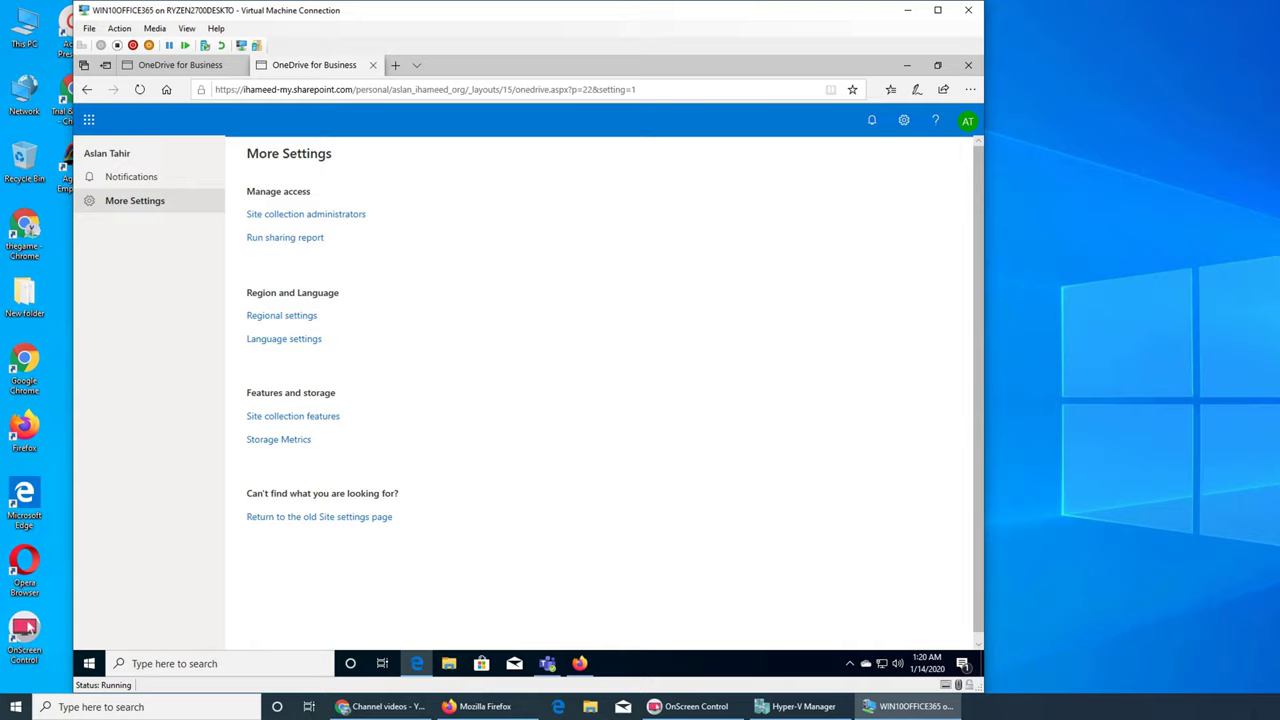
key(F5)
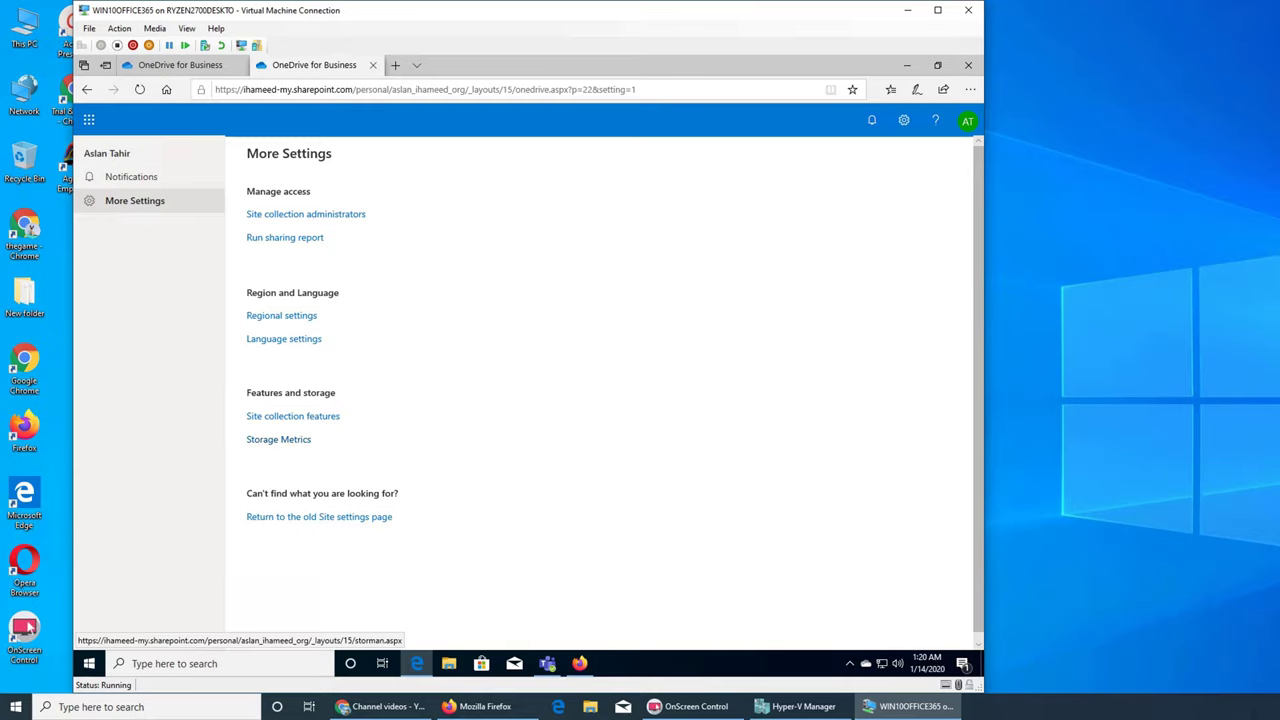
click(319, 516)
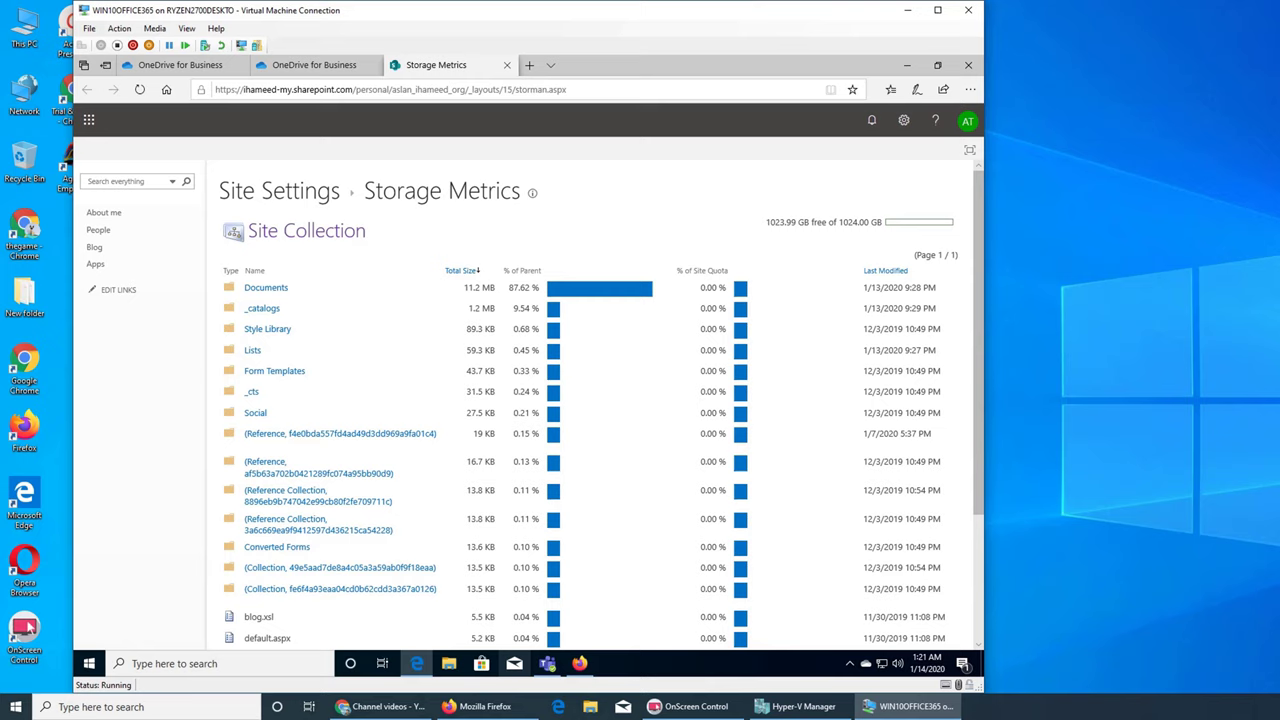
- Return to Firefox's OneDrive admin Storage settings, still showing 512 GB default and 30-day retention
click(580, 663)
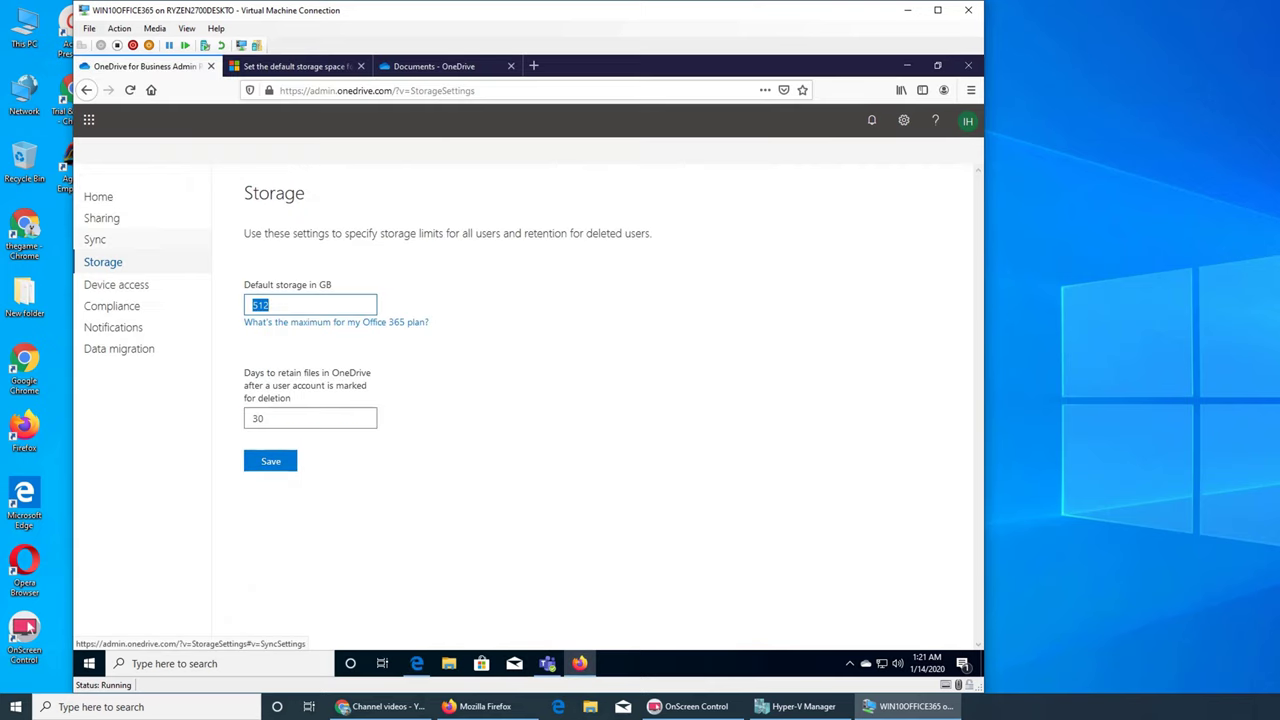